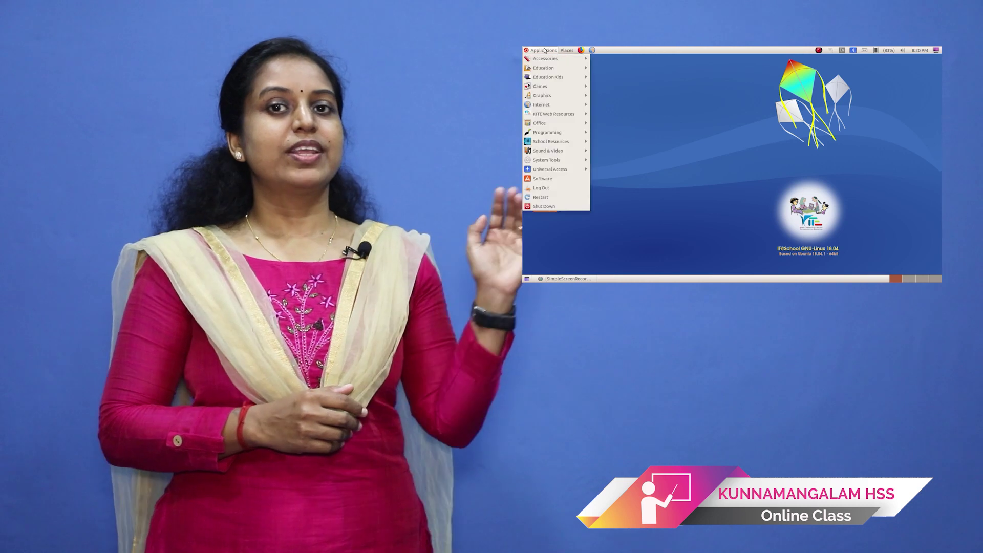
- Launch Inkscape Vector Graphics Editor from the installed graphics applications
mouse_move(542, 99)
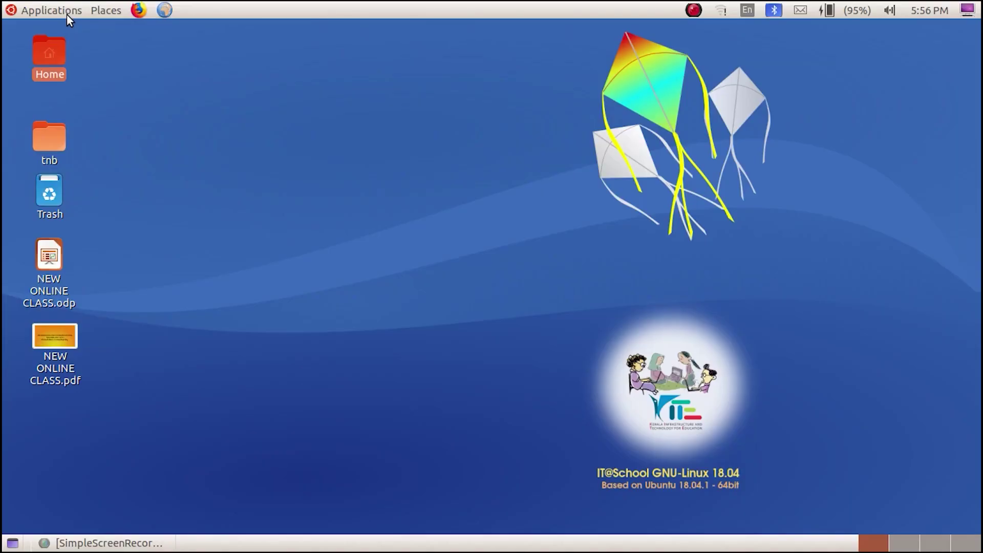
left_click(65, 11)
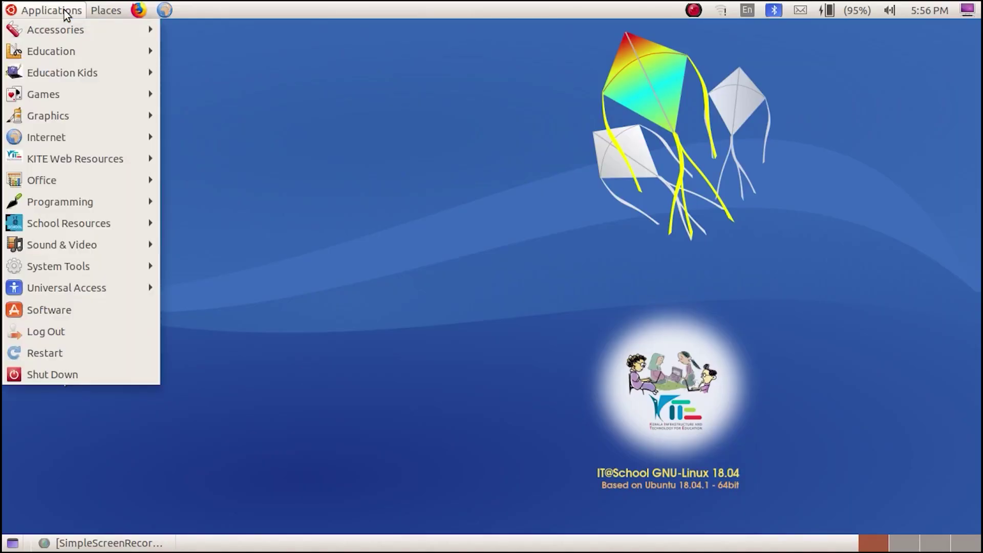
mouse_move(57, 123)
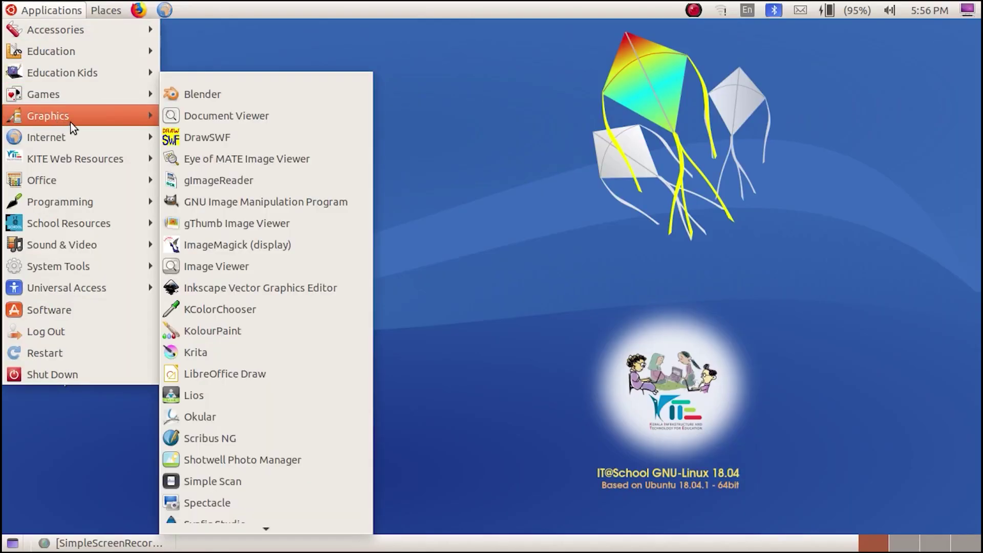
left_click(312, 288)
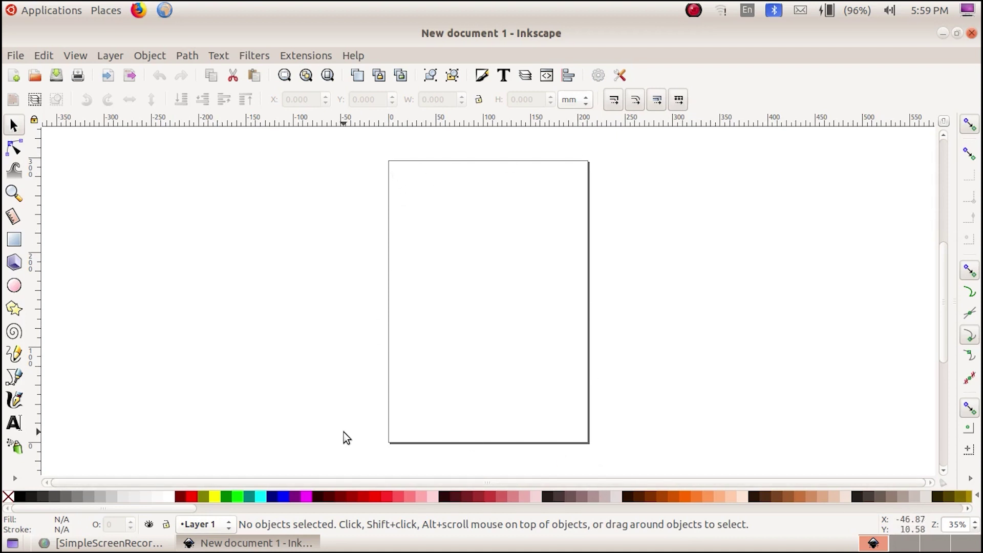
- Switch the page orientation to landscape in the document properties and return it to portrait
left_click(16, 55)
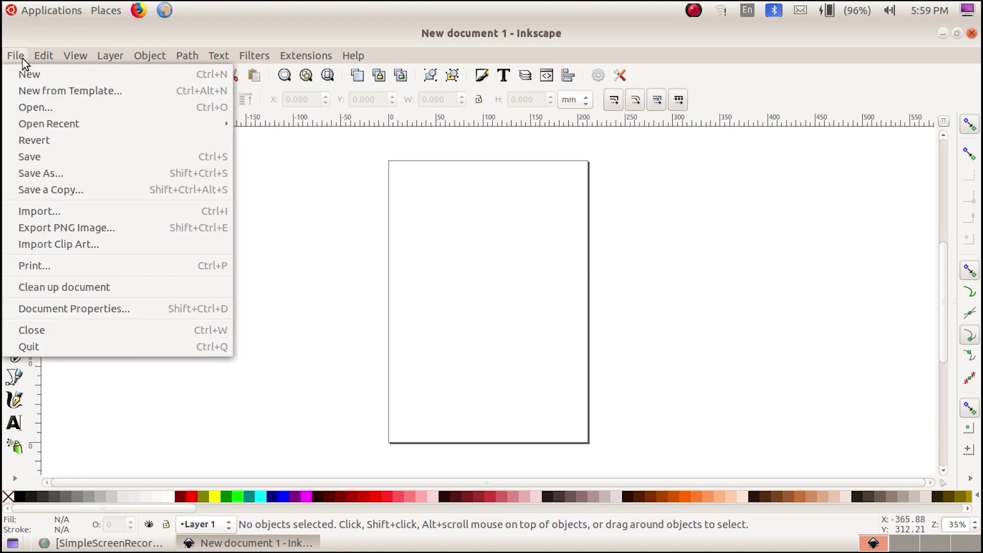
left_click(75, 310)
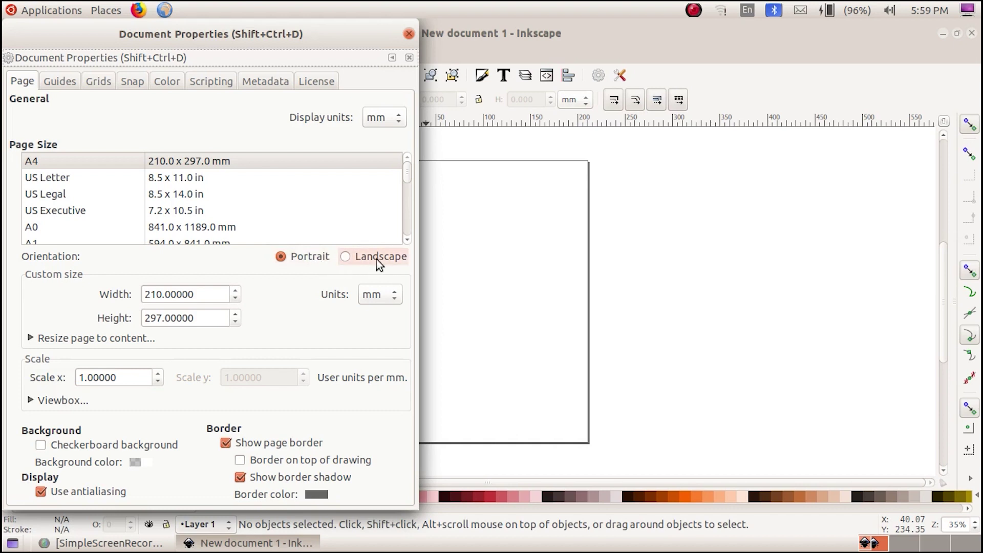
left_click(347, 256)
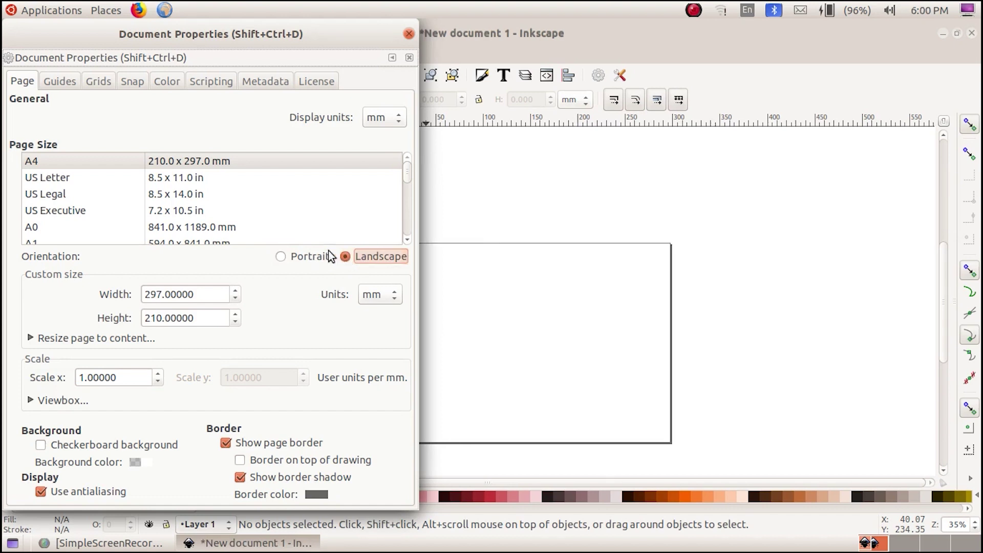
left_click(281, 258)
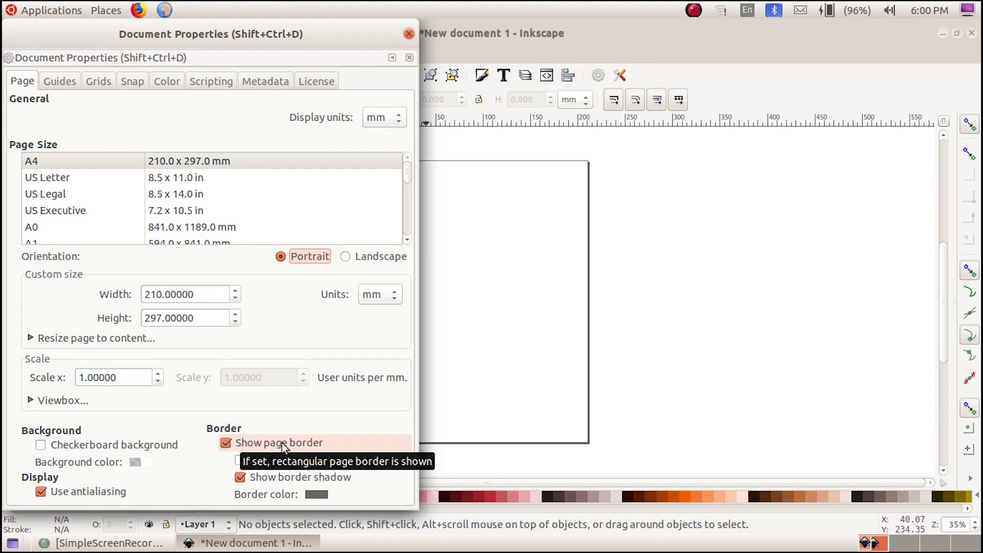
- Hide the page border, show it again and close the document properties
left_click(226, 443)
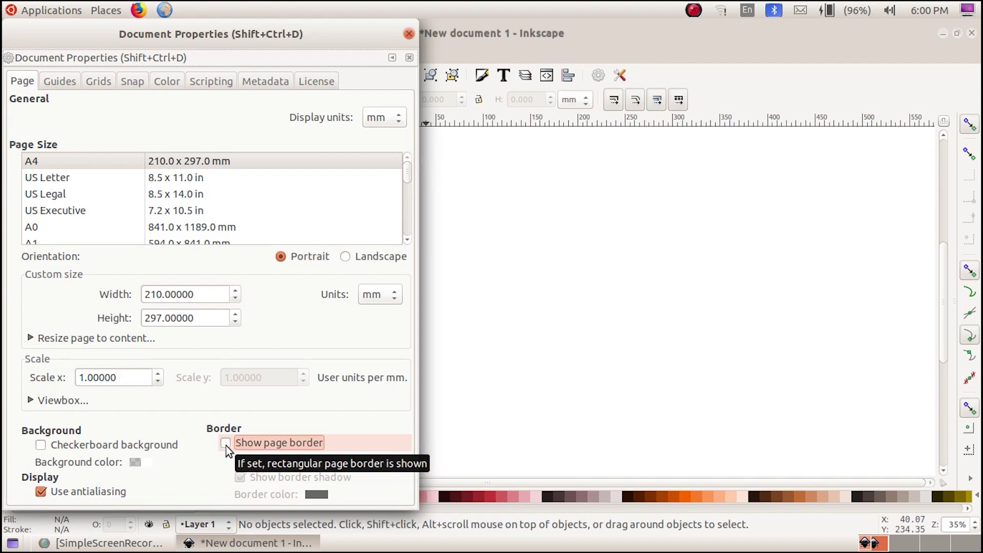
mouse_move(376, 32)
left_mouse_down()
mouse_move(14, 169)
mouse_move(207, 80)
mouse_move(467, 55)
mouse_move(416, 34)
mouse_move(368, 33)
left_mouse_up()
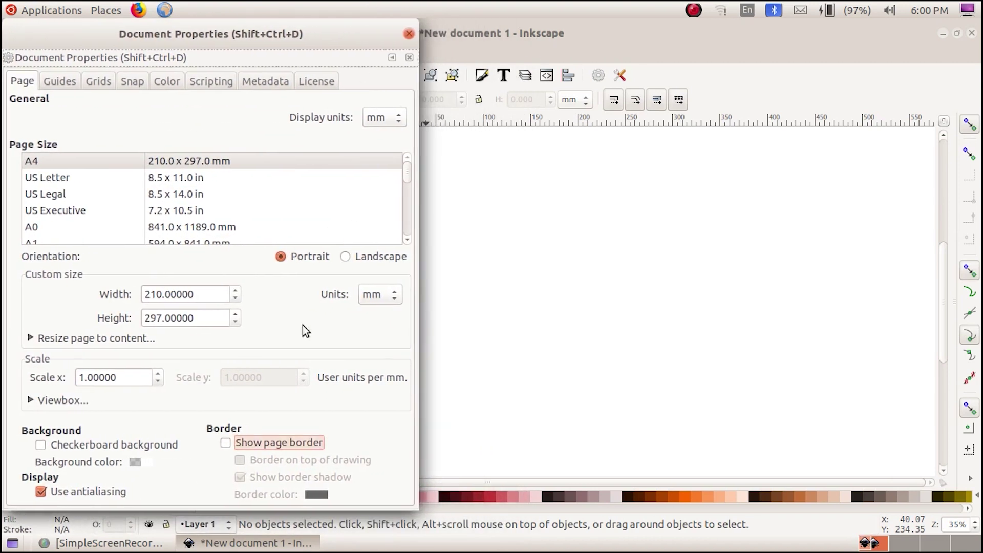
left_click(229, 441)
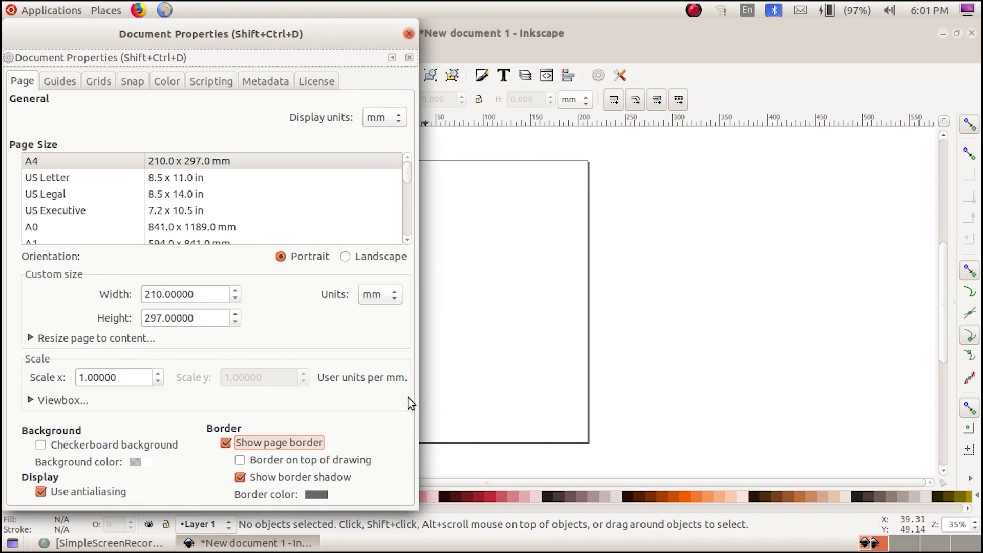
key("ctrl+w")
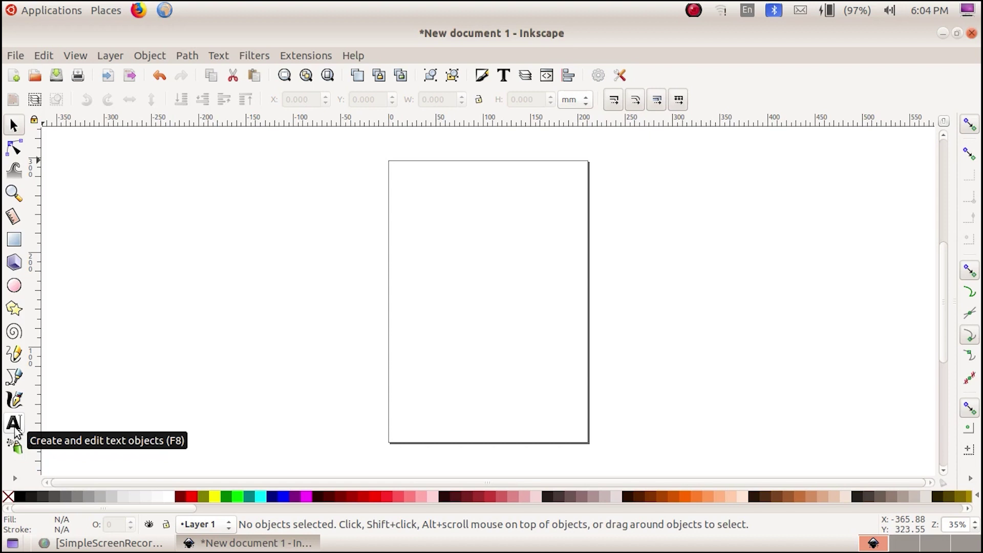
left_click(16, 481)
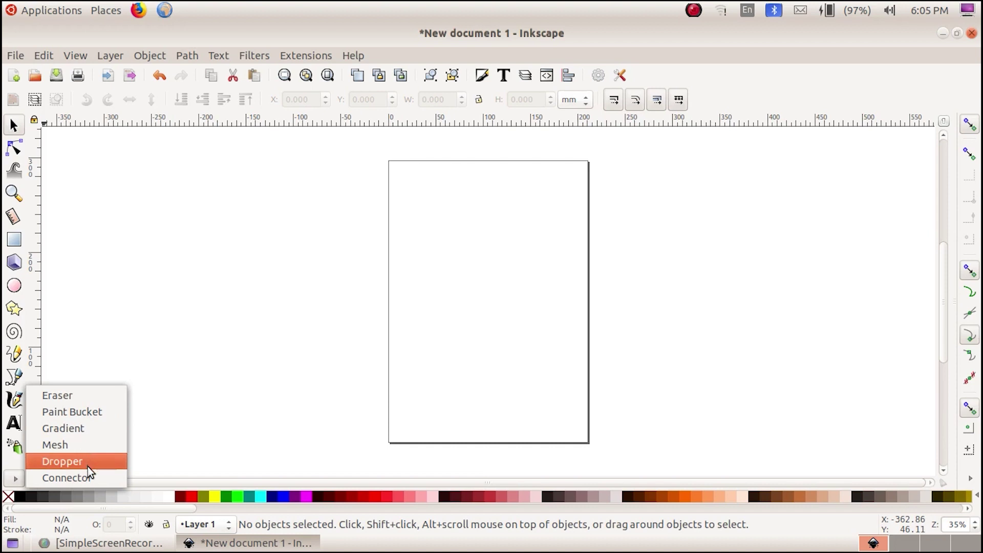
left_click(14, 475)
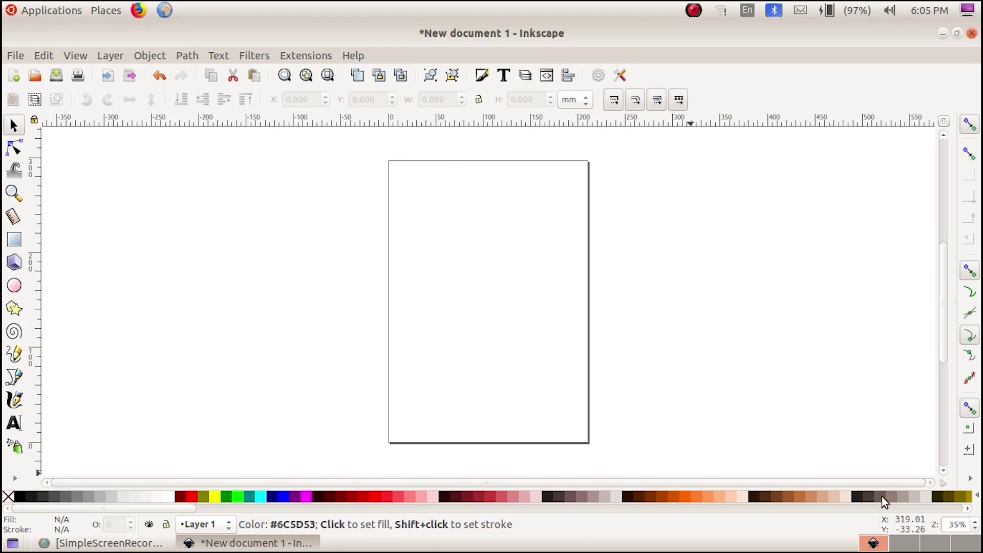
left_click(967, 510)
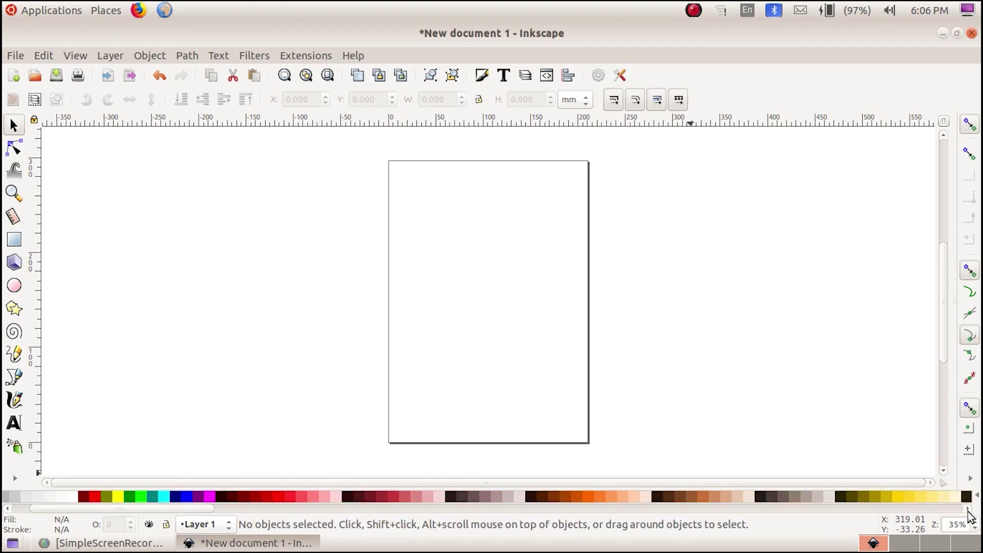
left_click_drag(967, 509, 968, 509)
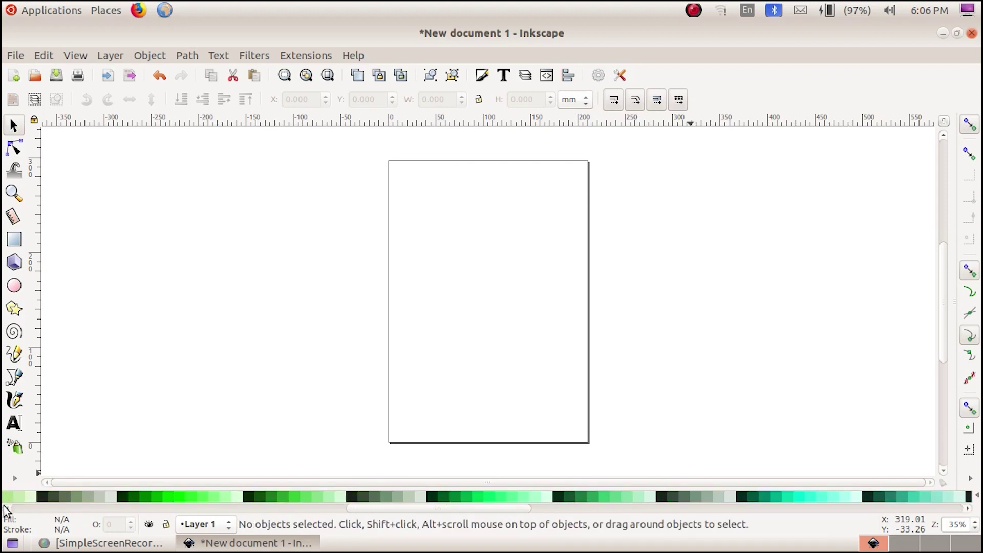
left_click_drag(7, 509, 9, 512)
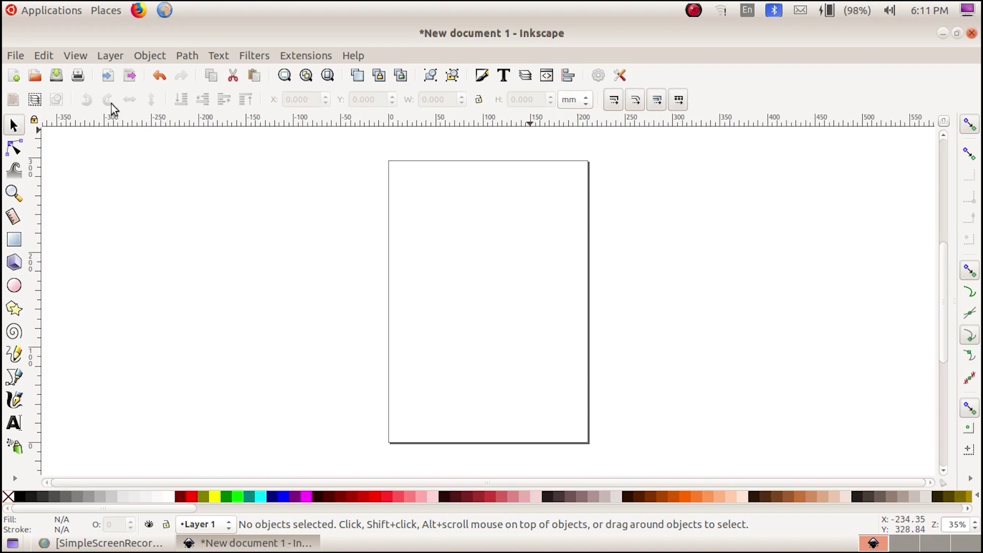
- Draw a red ellipse about 176 mm wide and 167 mm high on the canvas left of the page, and deselect it
left_click(15, 286)
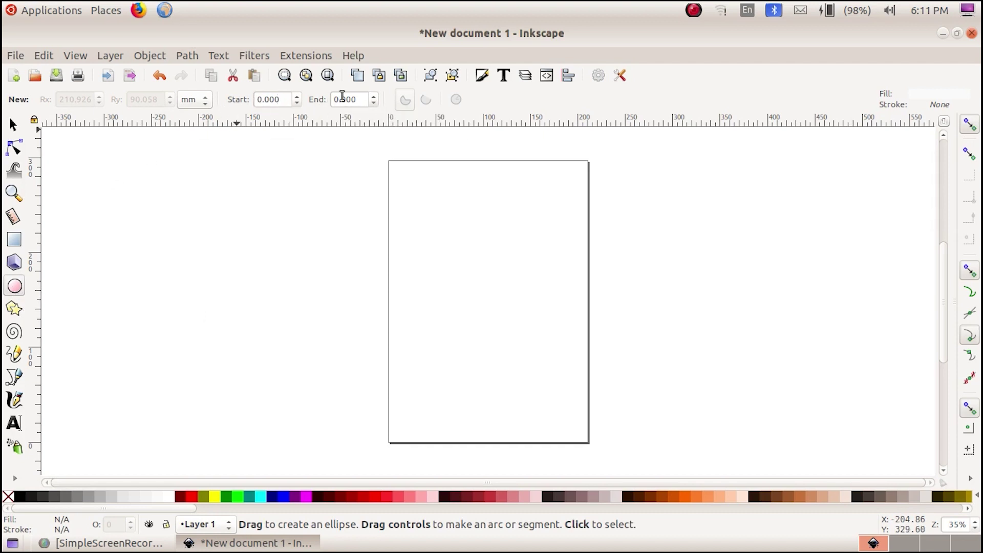
left_click(16, 294)
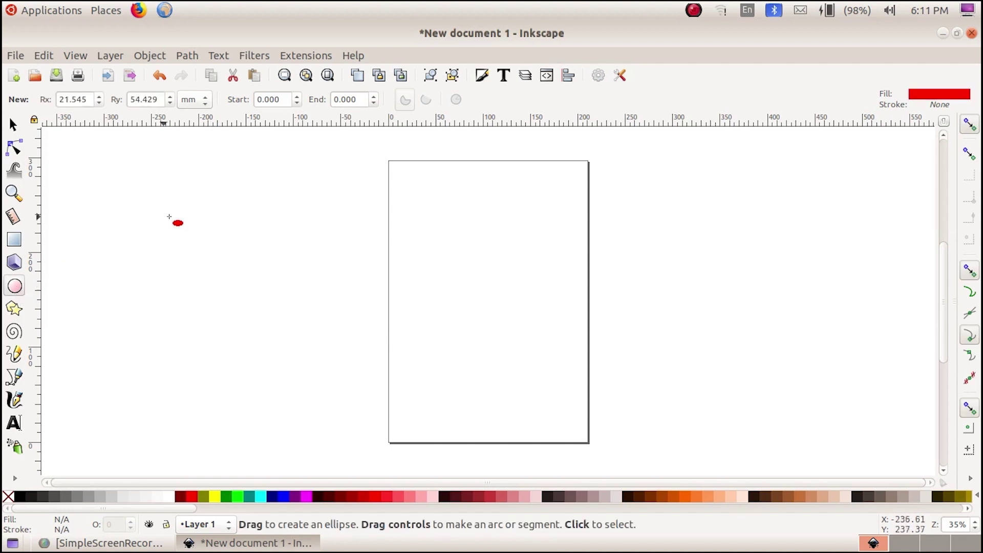
left_click_drag(179, 217, 347, 375)
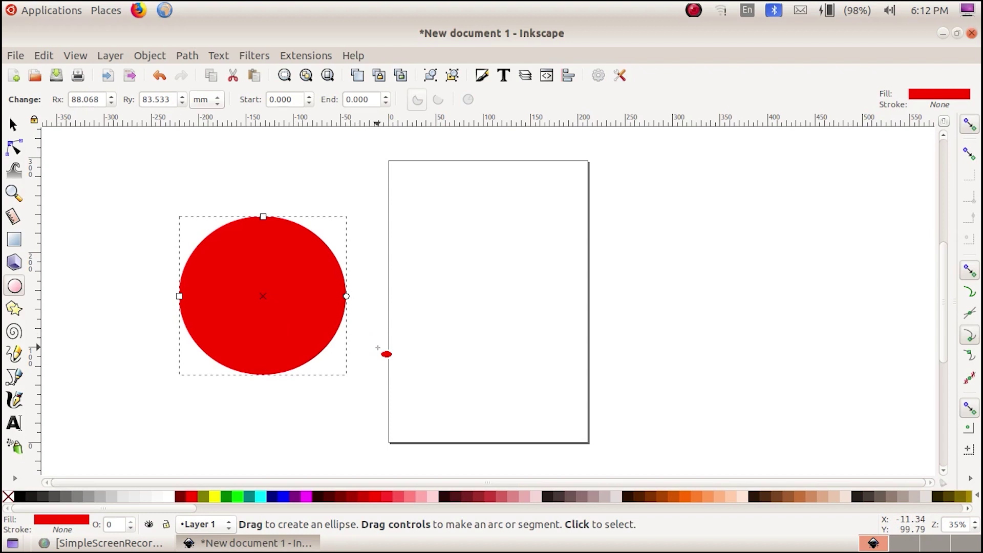
key("Escape")
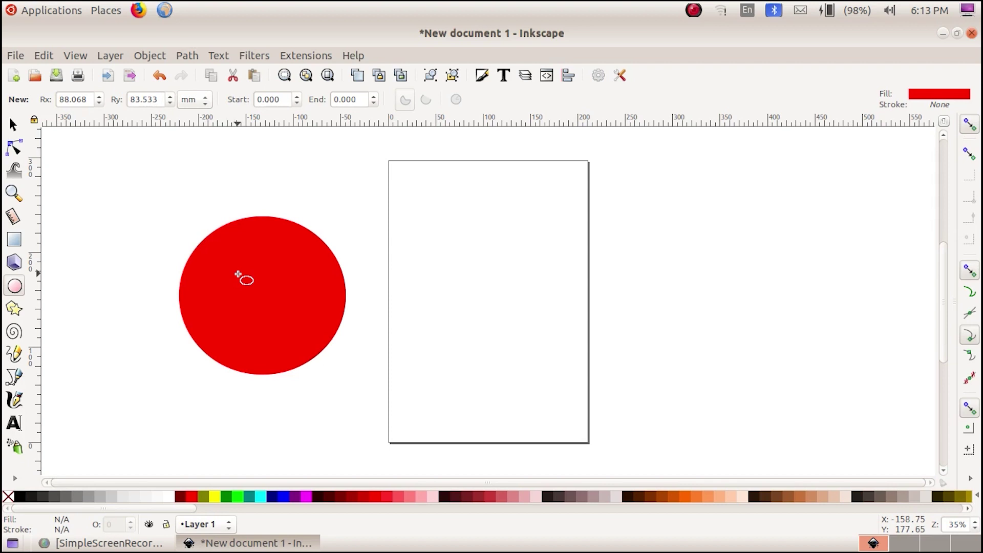
- Select the red ellipse with the Selector tool and resize it to about 173.5 mm wide and 169.6 mm high
left_click(14, 125)
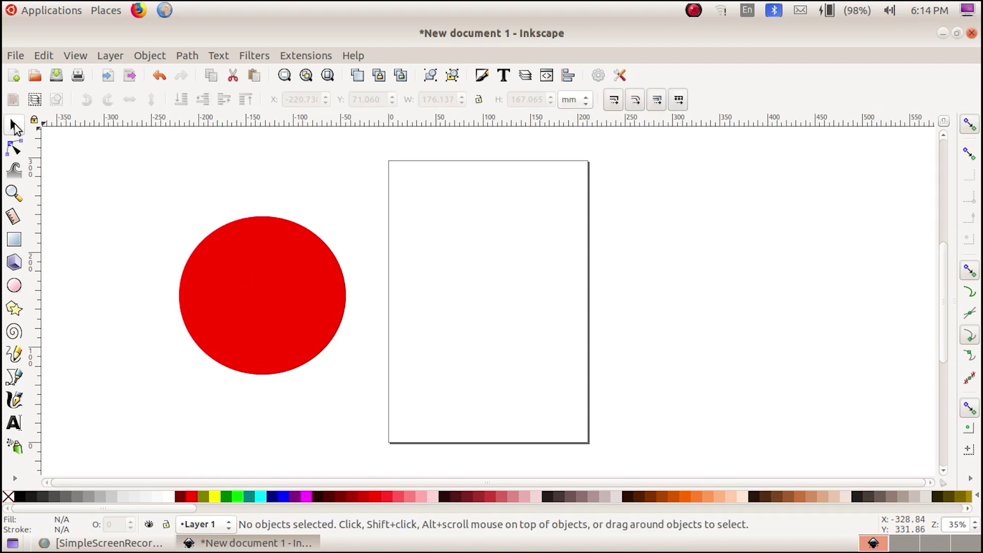
left_click(266, 288)
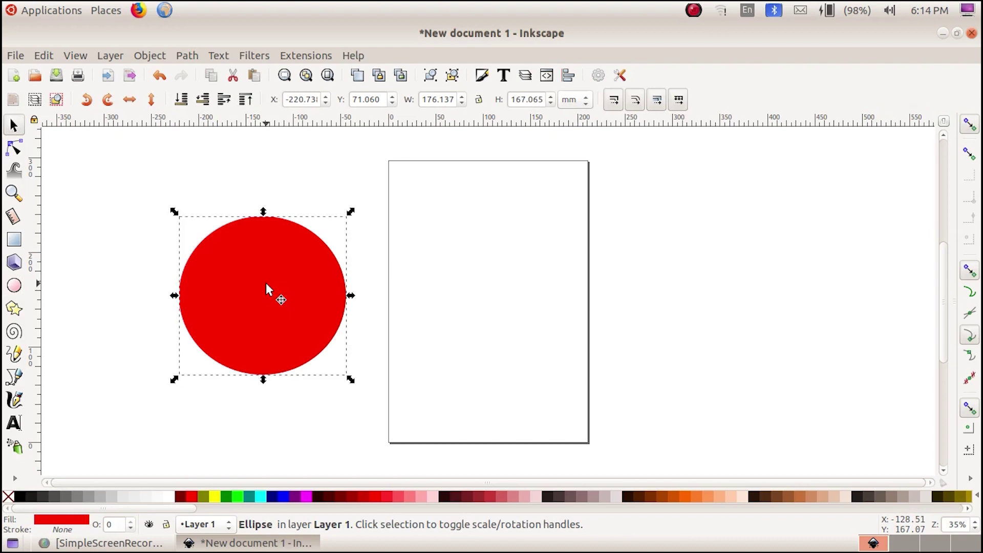
scroll(266, 288, "down", 1)
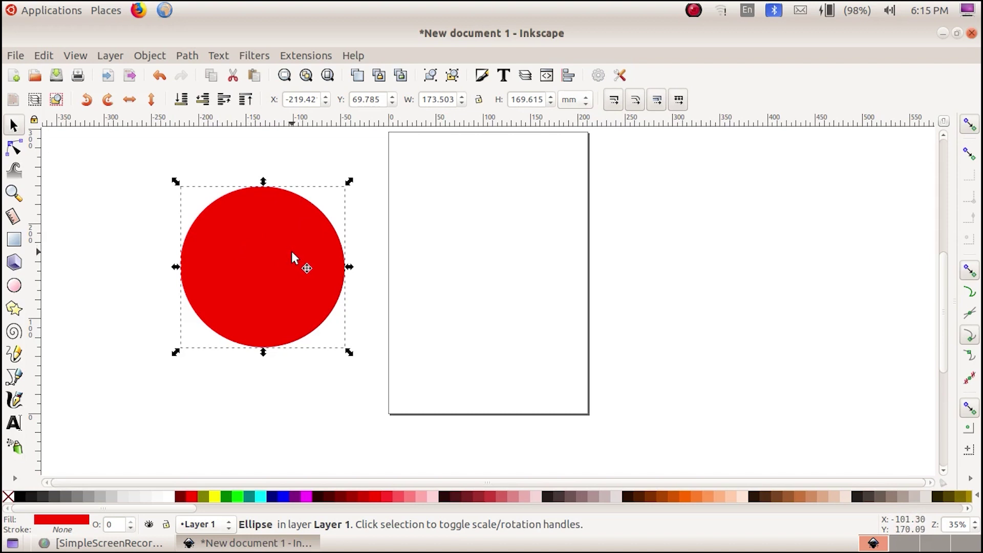
- Try green and cyan palette fills on the ellipse and return its fill to red
left_click(238, 500)
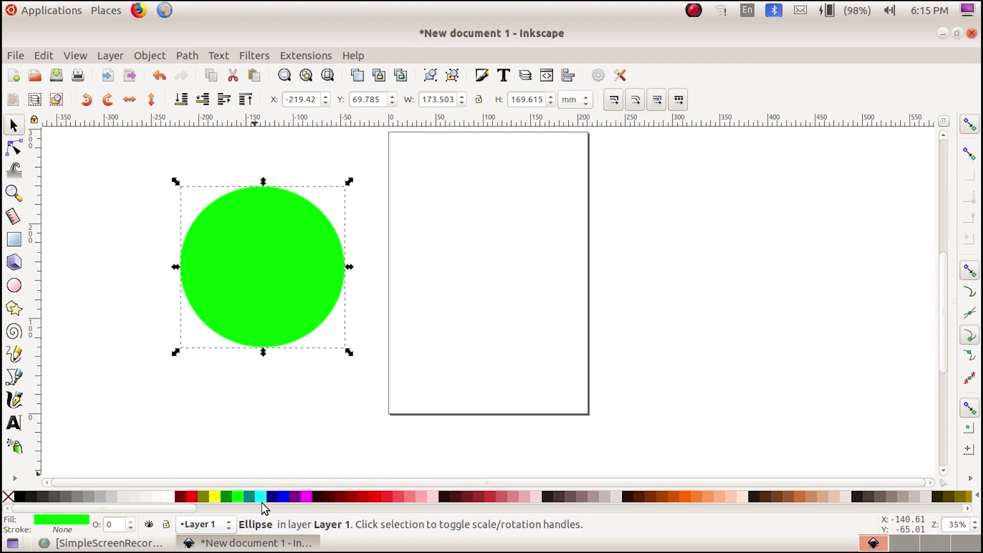
left_click(261, 498)
left_click(281, 282)
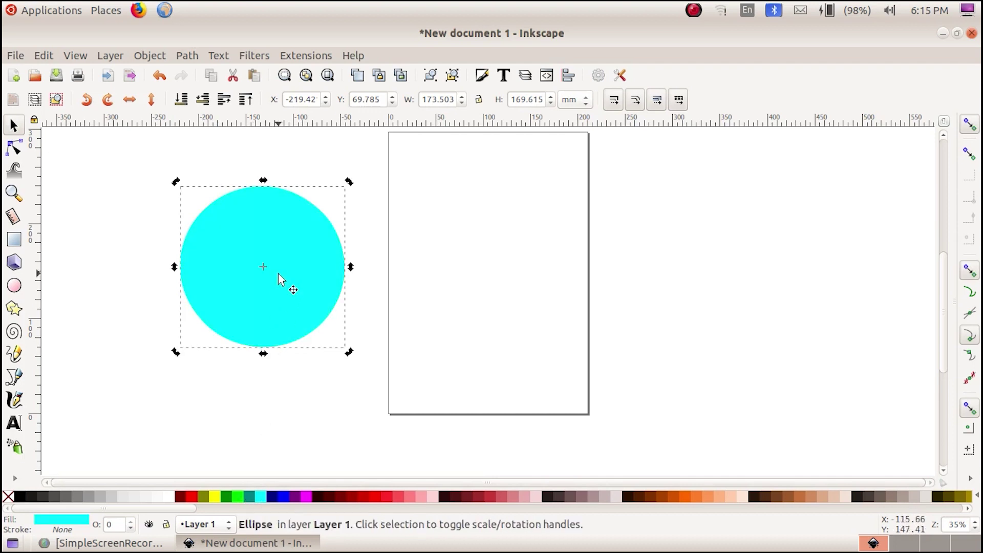
left_click(190, 497)
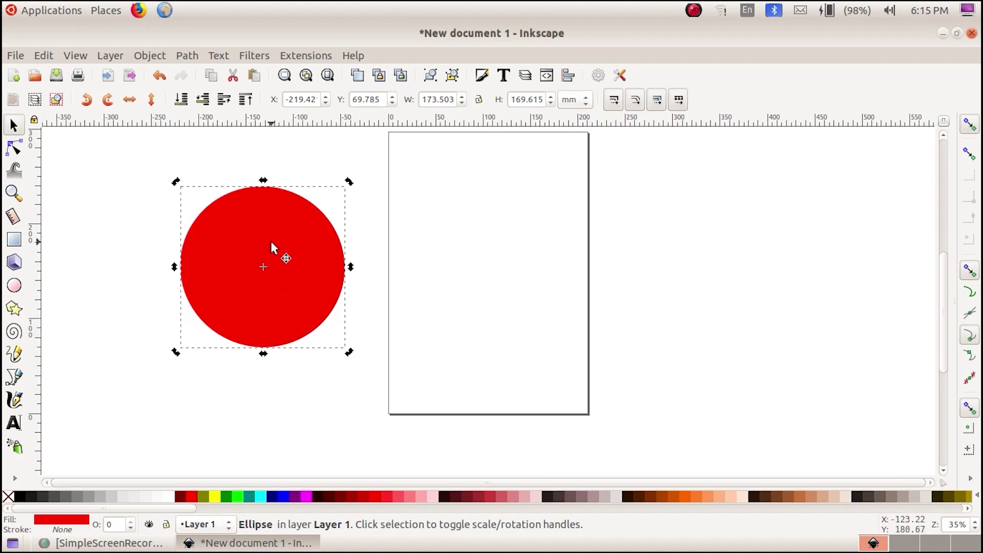
- Open the Fill and Stroke settings for the ellipse and set a flat green fill of R 82, G 170, B 0
left_click(148, 54)
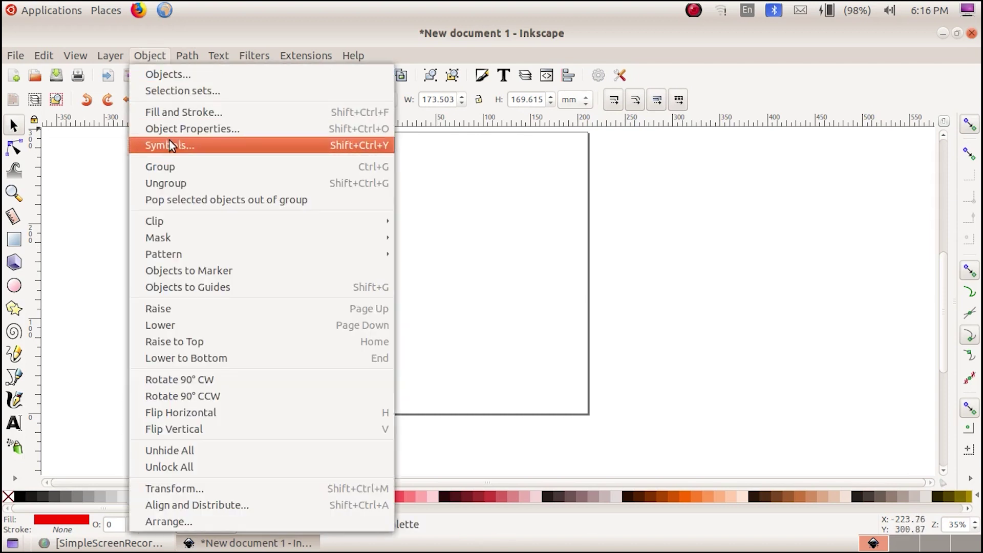
left_click(183, 112)
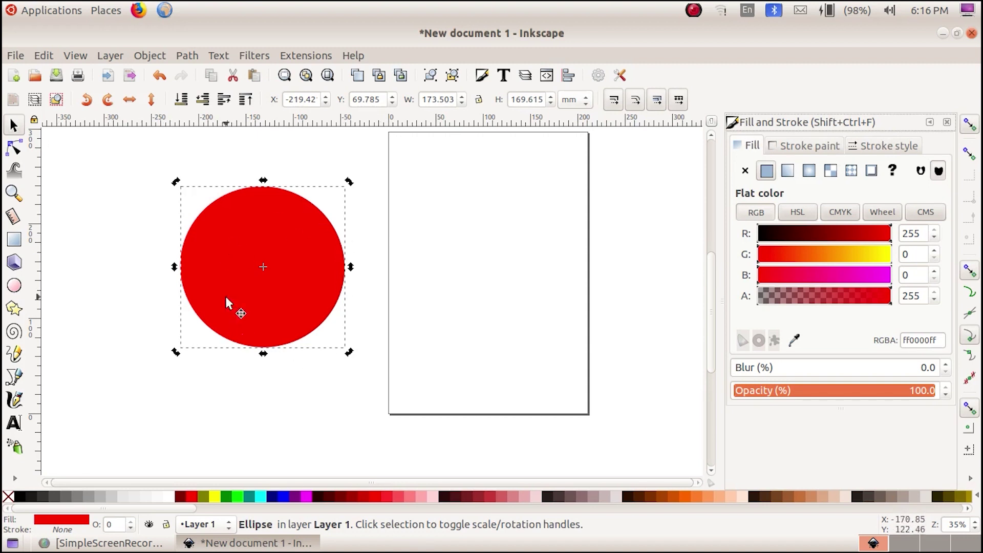
left_click(746, 172)
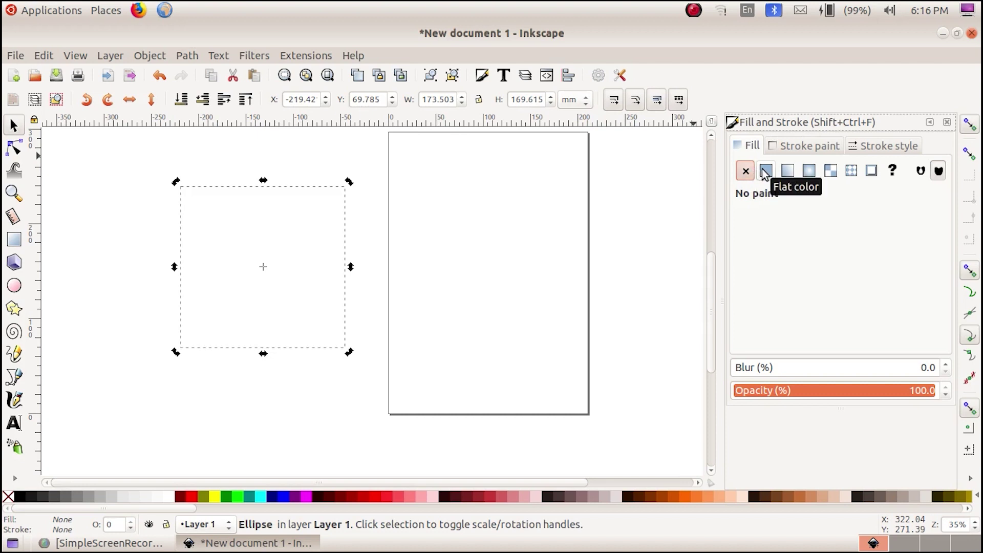
left_click(765, 173)
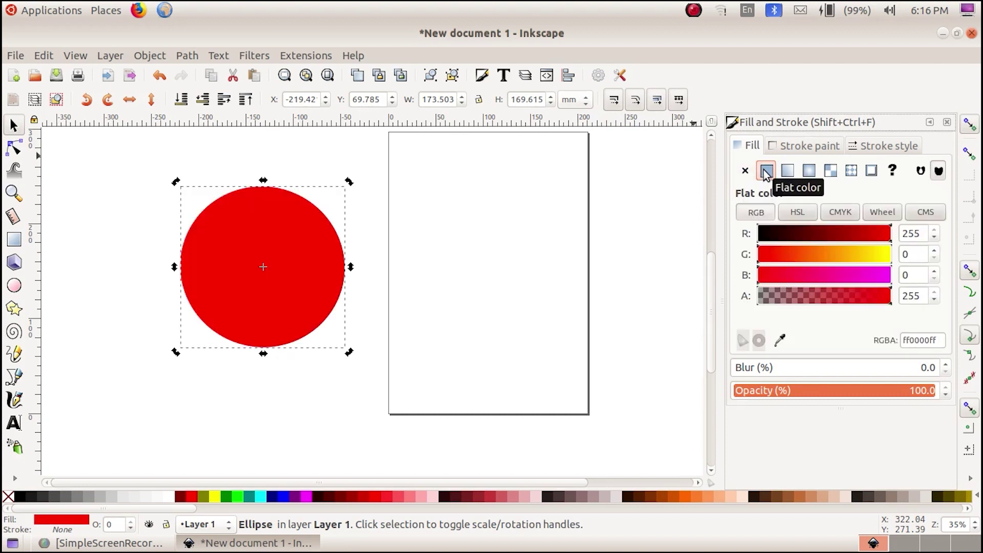
left_click(882, 254)
left_click(847, 254)
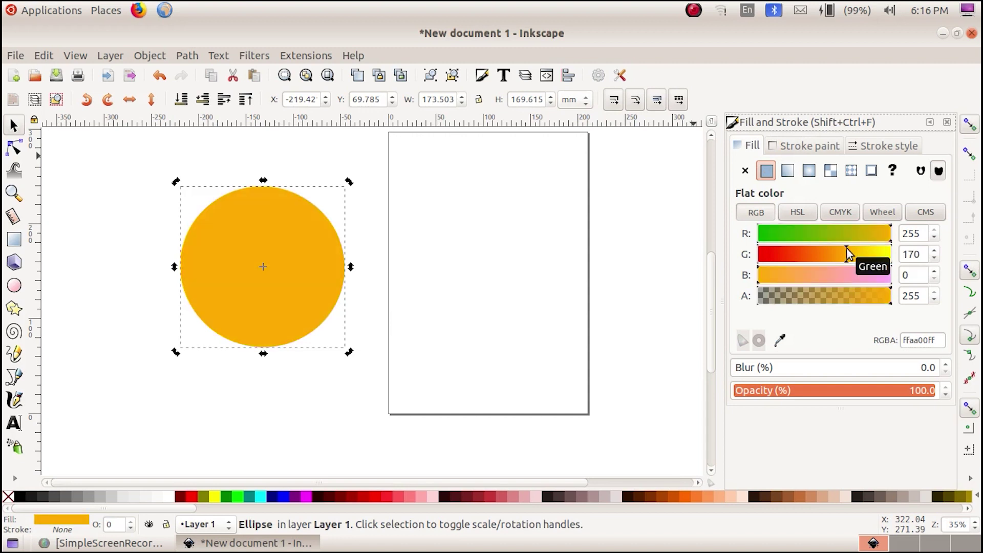
left_click(799, 230)
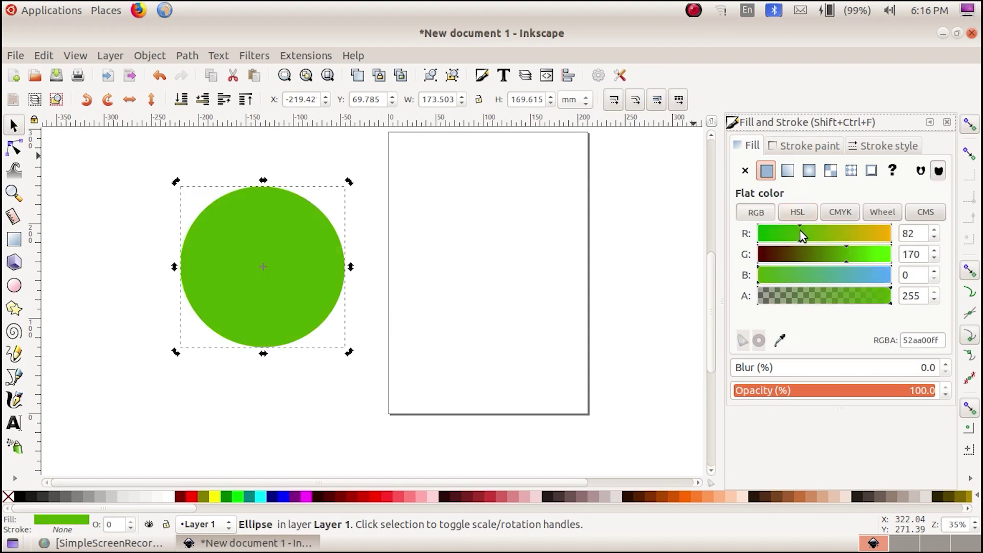
- Give the ellipse a flat red stroke with R 239, G 0, B 0
left_click(751, 144)
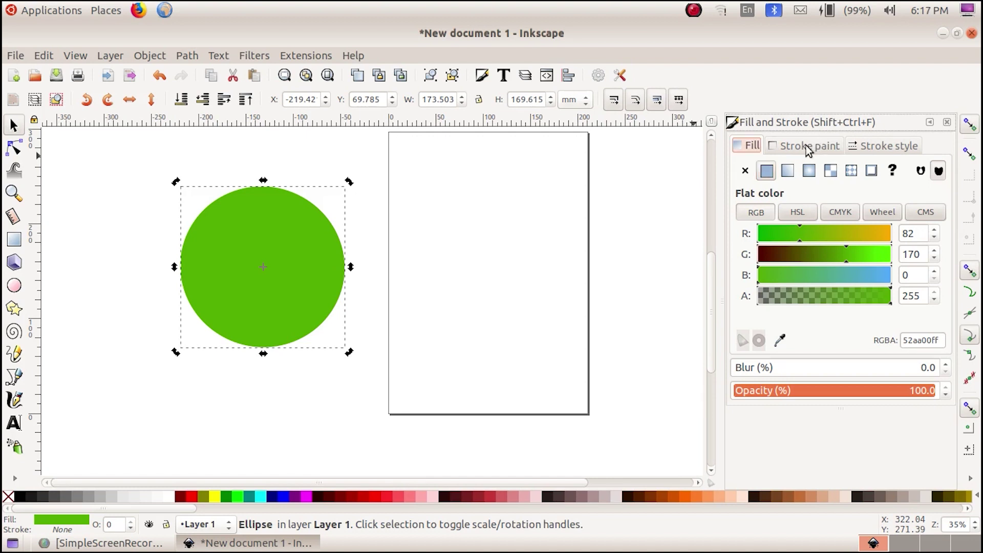
left_click(806, 146)
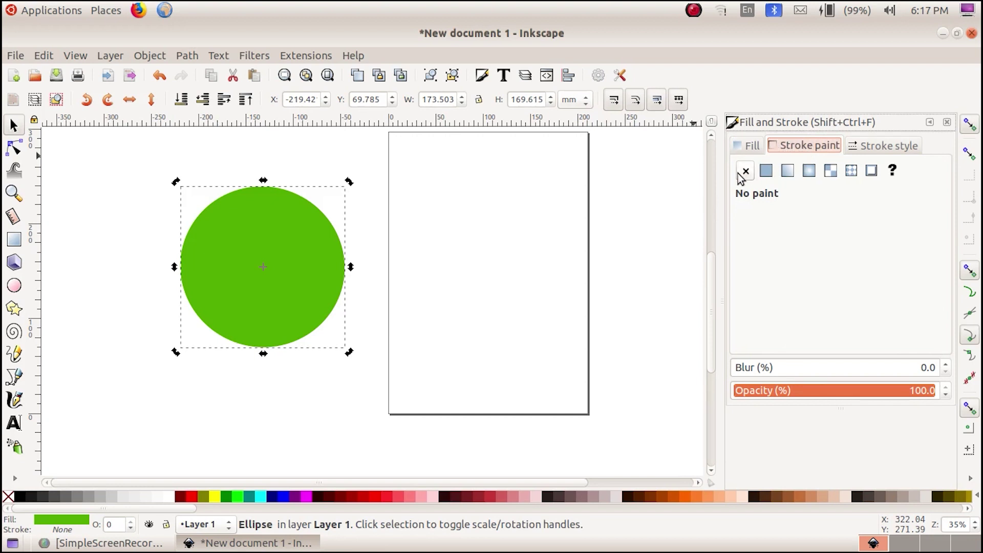
left_click(767, 172)
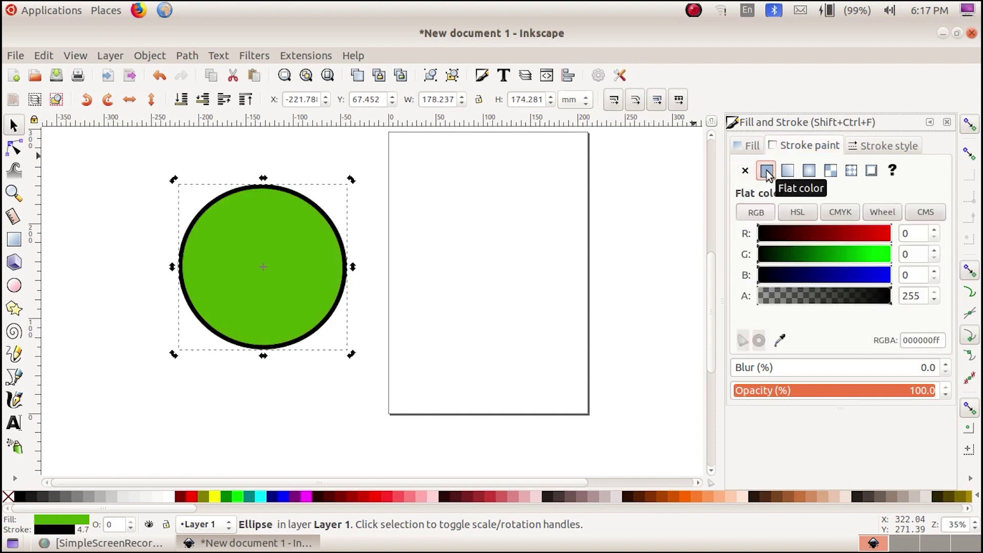
left_click(883, 234)
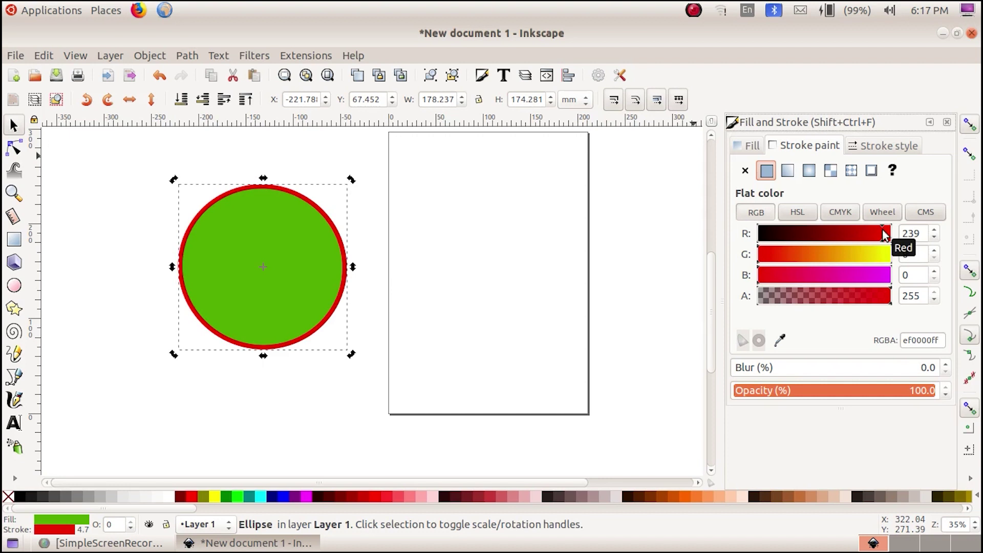
- Increase the ellipse's stroke width to 30 mm in the stroke style settings
left_click(875, 149)
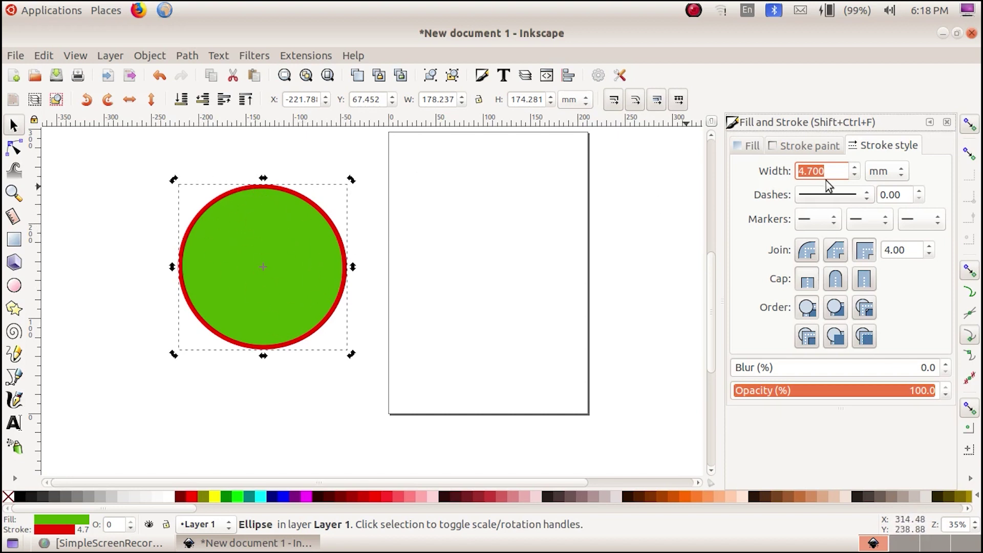
double_click(855, 168)
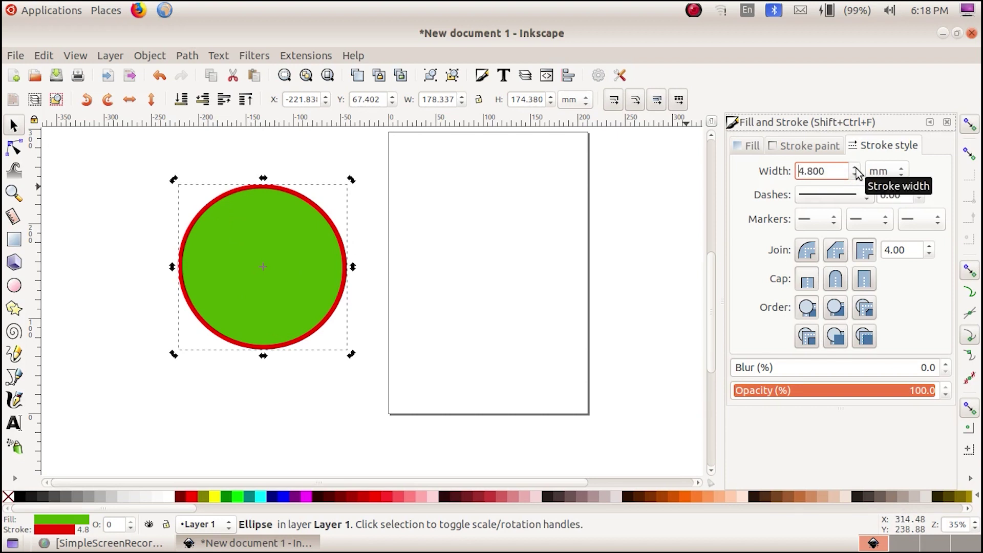
double_click(856, 168)
double_click(856, 168)
double_click(856, 168)
double_click(856, 168)
double_click(856, 168)
double_click(856, 168)
left_click(856, 168)
double_click(856, 168)
double_click(856, 168)
double_click(856, 168)
left_click(856, 168)
left_click_drag(856, 168, 856, 168)
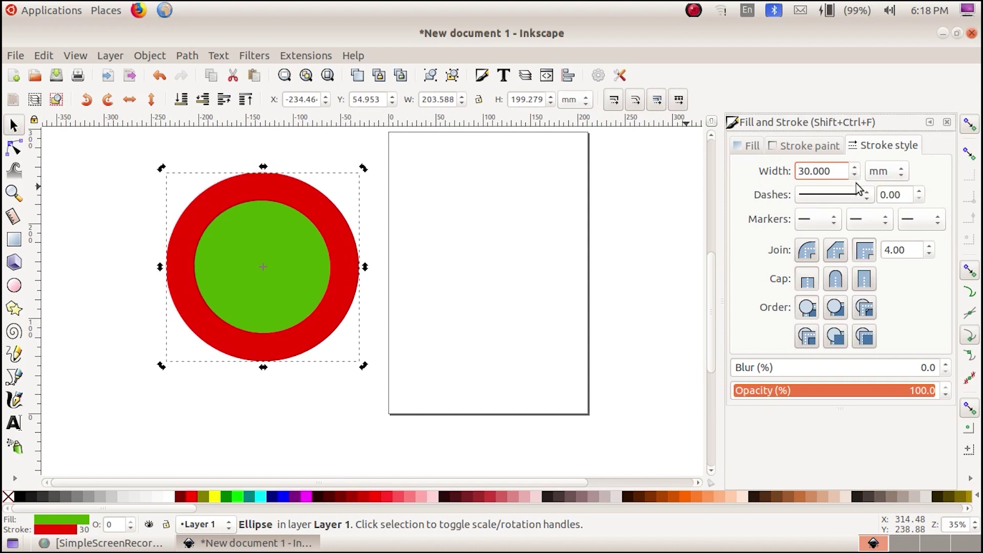
- Reduce the ellipse's stroke width to 0.7 mm and raise it to 2 mm
left_click_drag(855, 176, 855, 176)
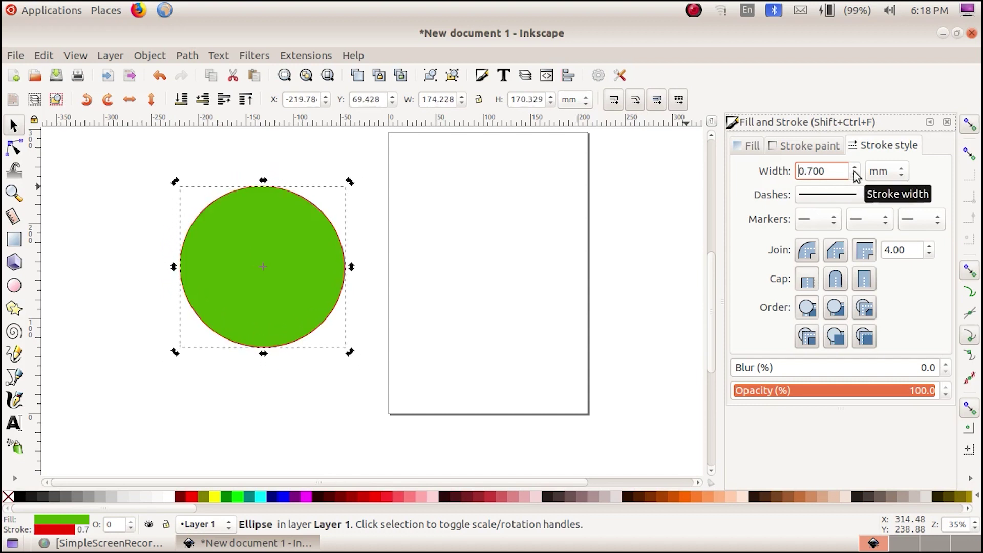
left_click(854, 168)
left_click(855, 168)
left_click(855, 168)
left_click(854, 168)
left_click(855, 168)
left_click(855, 169)
left_click(855, 169)
left_click(854, 169)
left_click(854, 169)
left_click(855, 169)
left_click(854, 169)
left_click(855, 169)
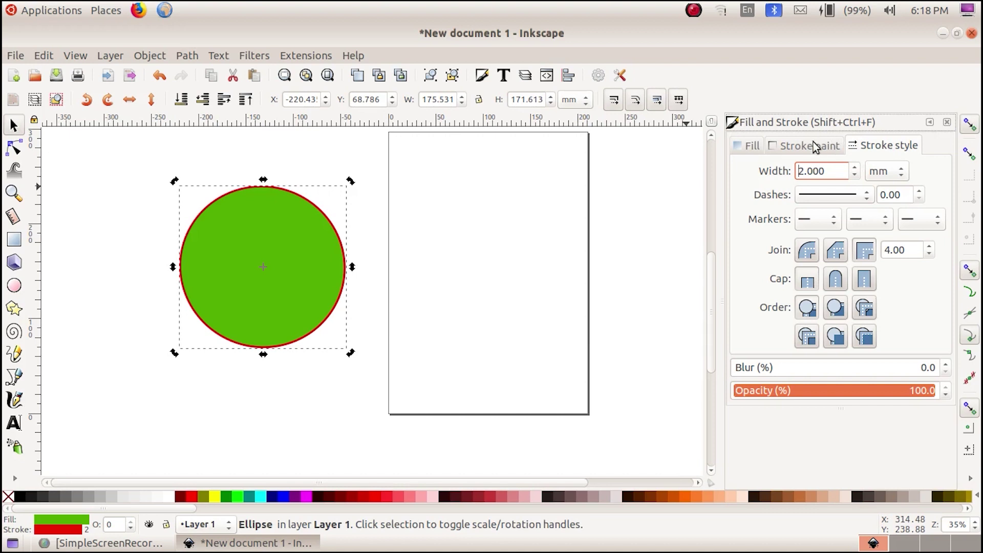
- Remove the stroke paint from the ellipse
left_click(811, 147)
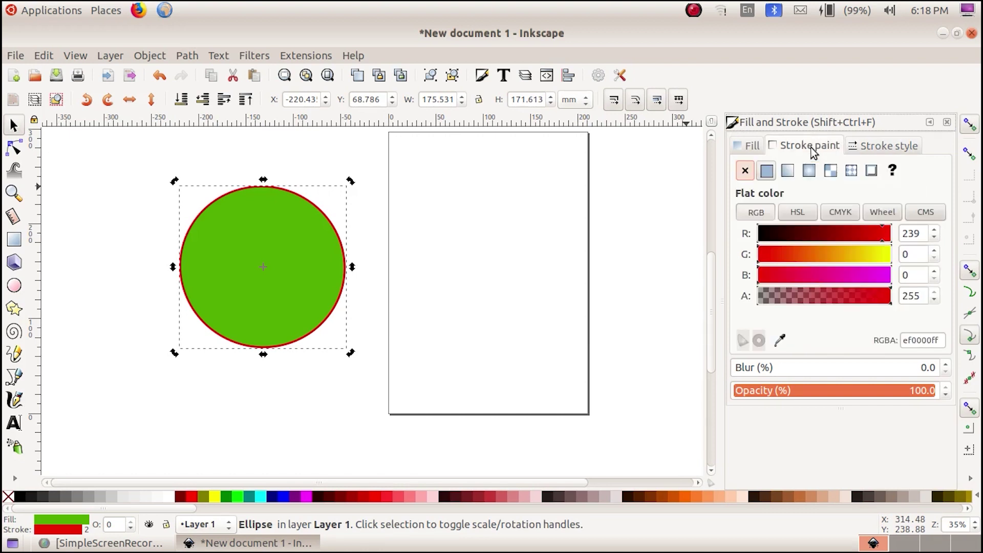
left_click(746, 174)
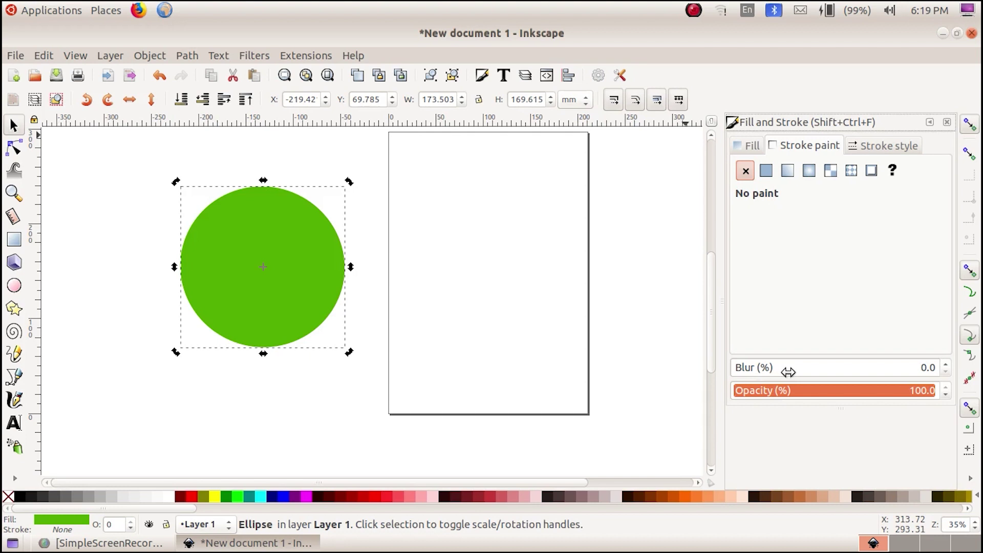
- Blur the green ellipse by 15%
left_click(945, 366)
left_click(945, 366)
left_click(945, 366)
left_click(945, 366)
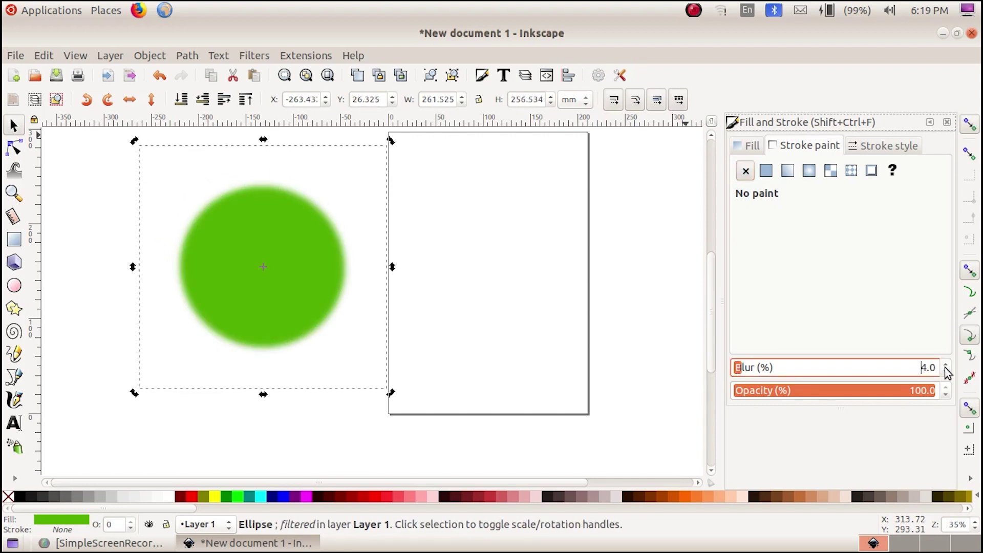
left_click(945, 366)
left_click(945, 366)
left_click(945, 366)
left_click(944, 365)
left_click(945, 365)
left_click(945, 366)
left_click(945, 366)
left_click(945, 366)
left_click(945, 366)
left_click(945, 365)
left_click(945, 365)
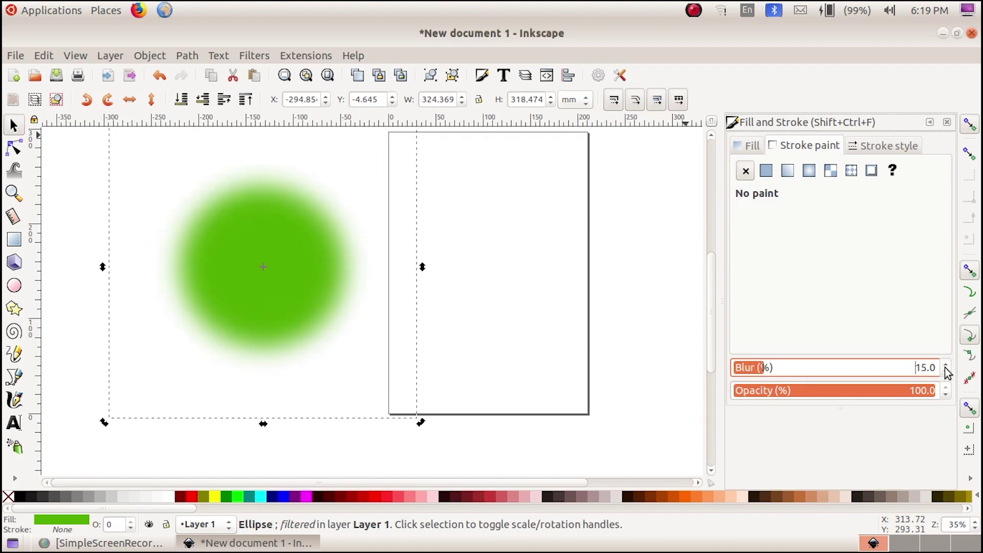
- Return the ellipse's blur to 0%
left_click(945, 373)
left_click(945, 373)
left_click(945, 373)
left_click(945, 373)
left_click(945, 373)
left_click(945, 373)
left_click(946, 374)
left_click(945, 373)
left_click(945, 373)
left_click(945, 373)
left_click(945, 373)
left_click(945, 374)
left_click(945, 373)
left_click(946, 373)
left_click(945, 374)
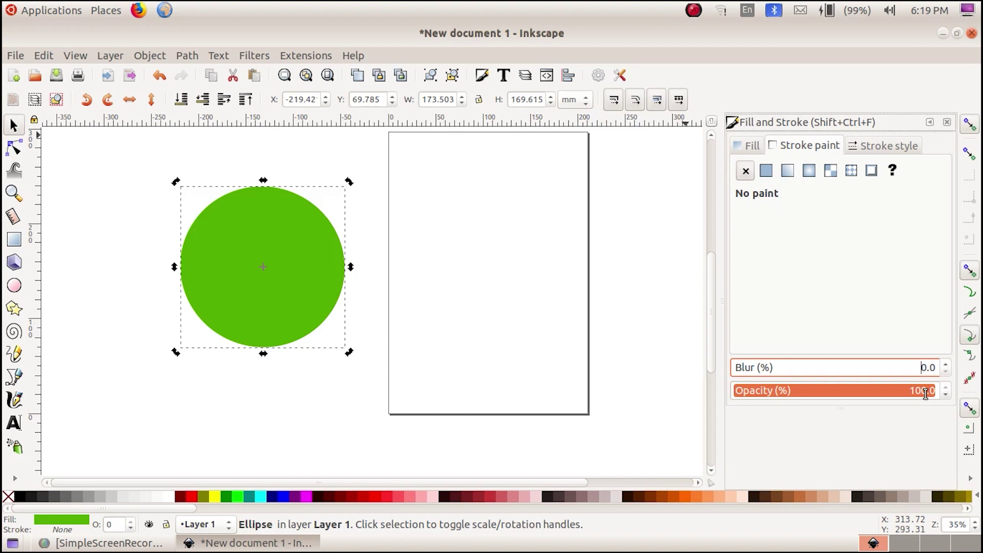
- Try an opacity of 32% on the ellipse and restore it to 100%
left_click(942, 388)
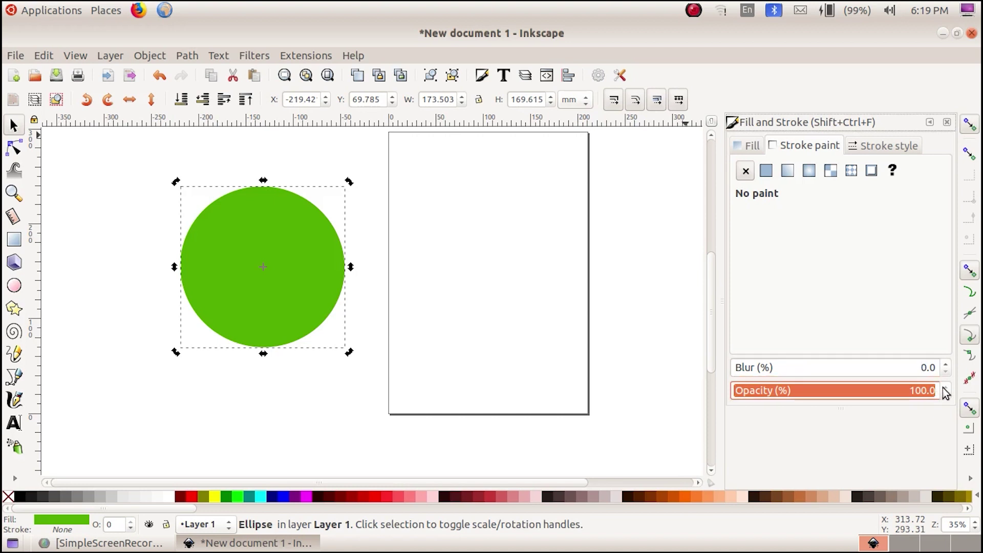
left_click(947, 394)
left_click_drag(947, 394, 947, 394)
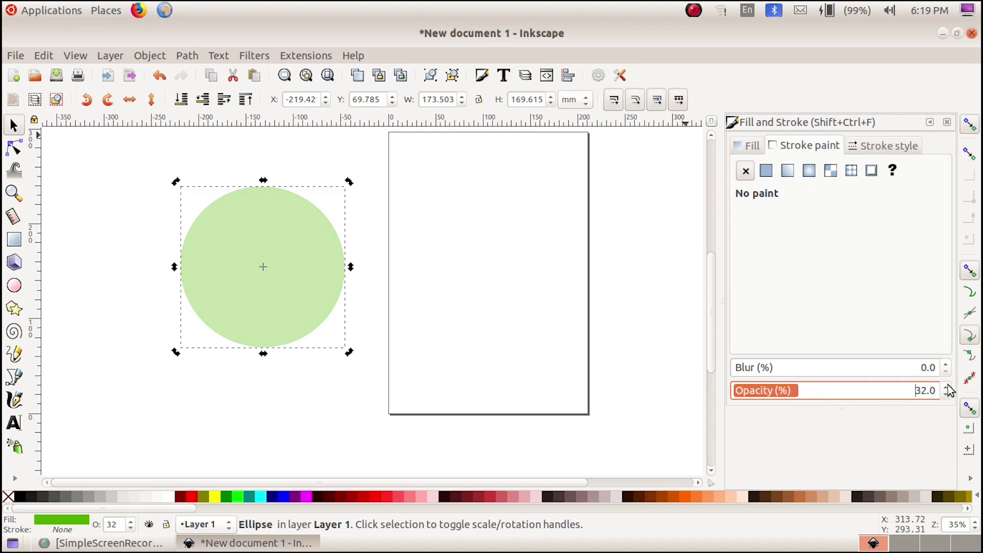
left_click_drag(947, 387, 947, 387)
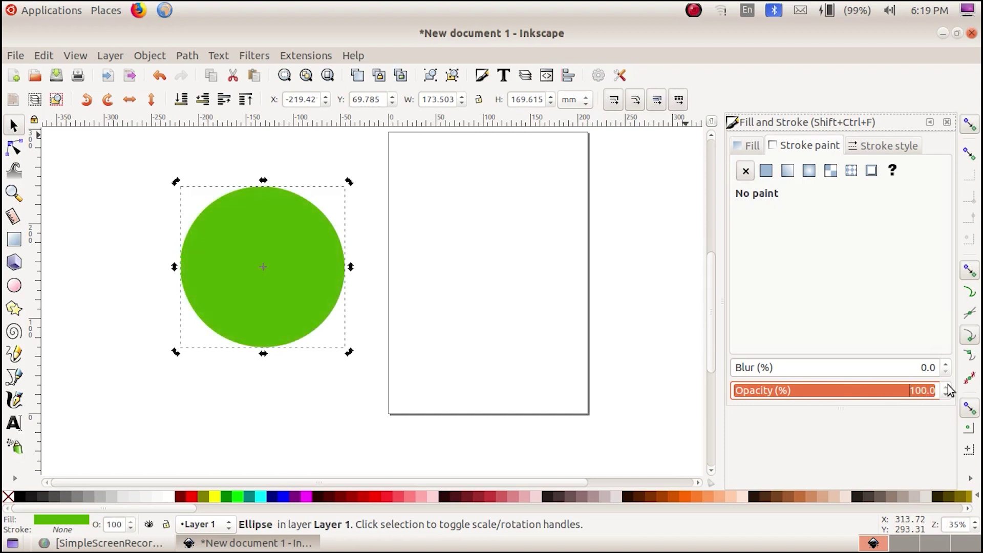